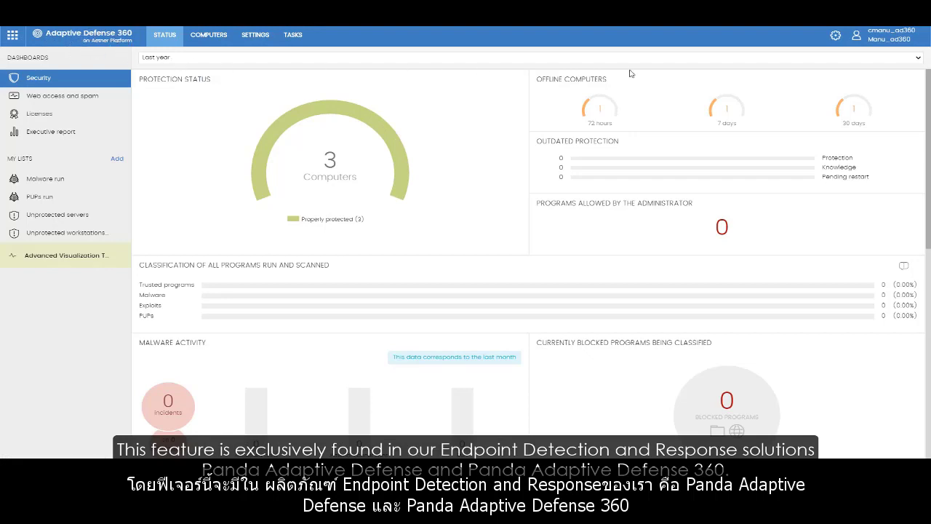
Step: Open the computers list and review the actions available for PC-VISTA and for all computers selected together
mouse_move(926, 92)
mouse_down()
mouse_move(927, 331)
mouse_move(929, 78)
mouse_up()
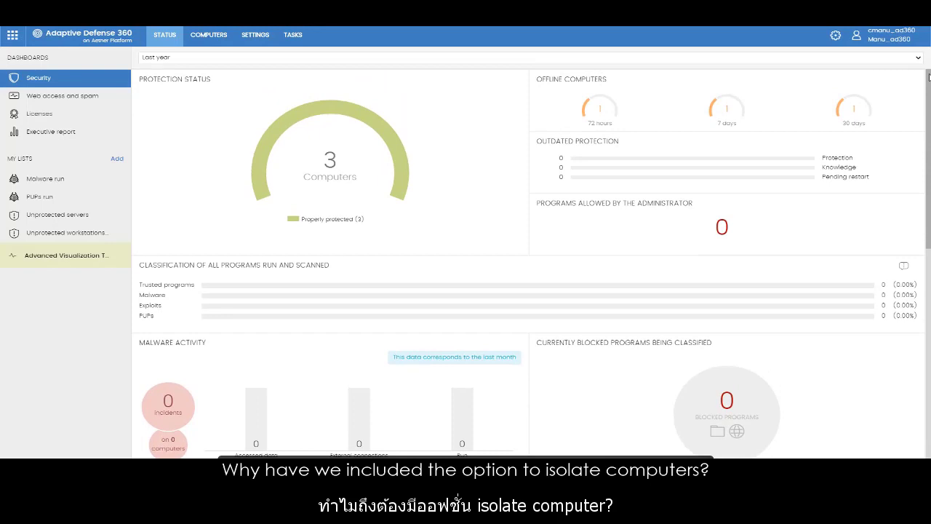
click(212, 39)
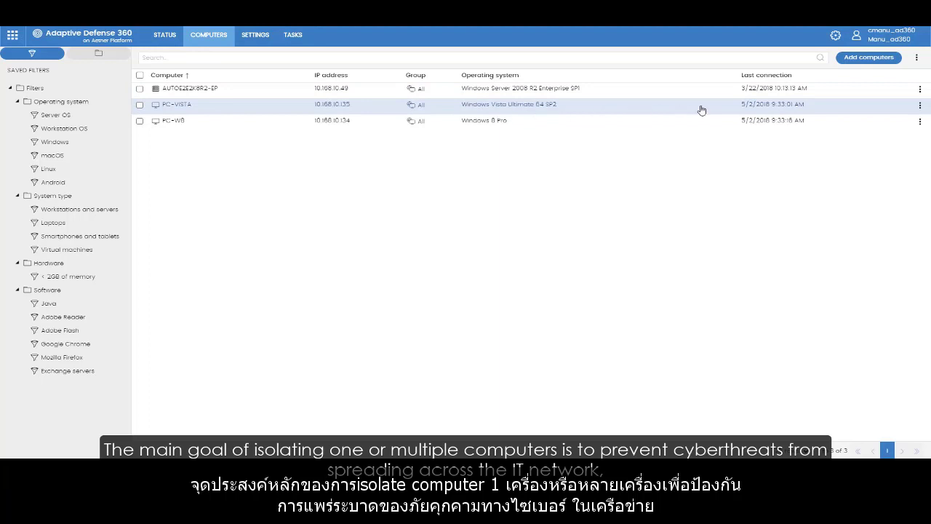
click(920, 106)
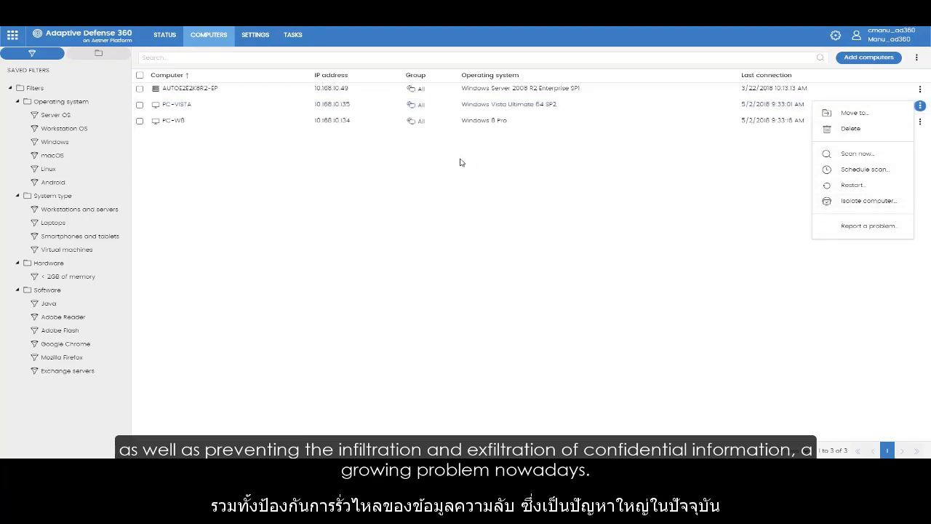
click(436, 152)
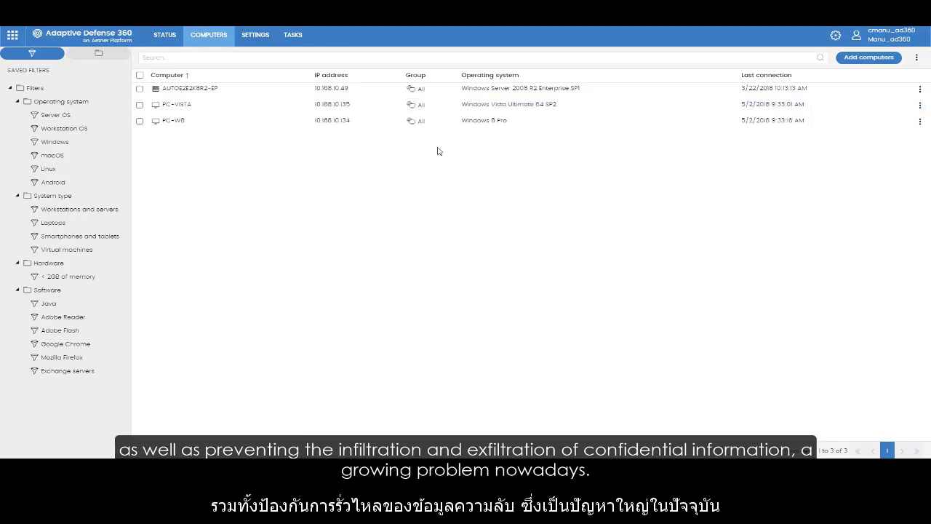
click(140, 75)
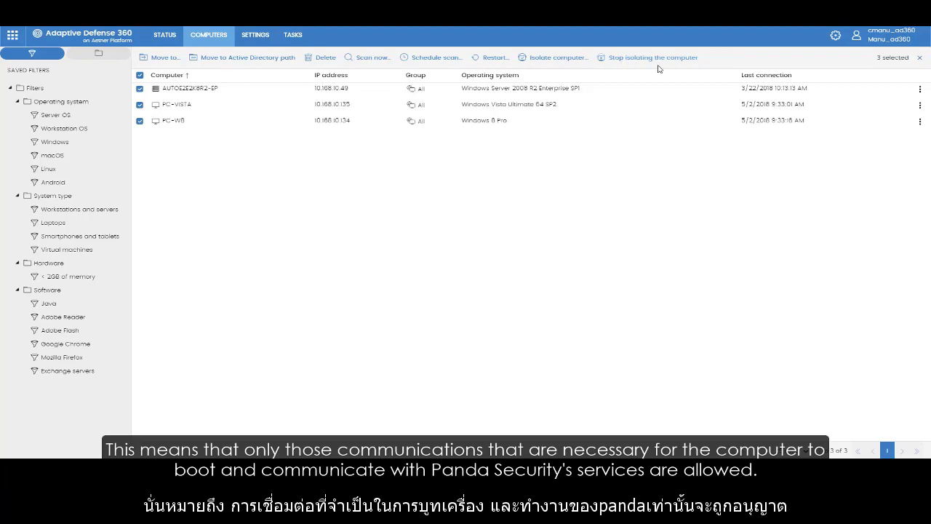
click(920, 58)
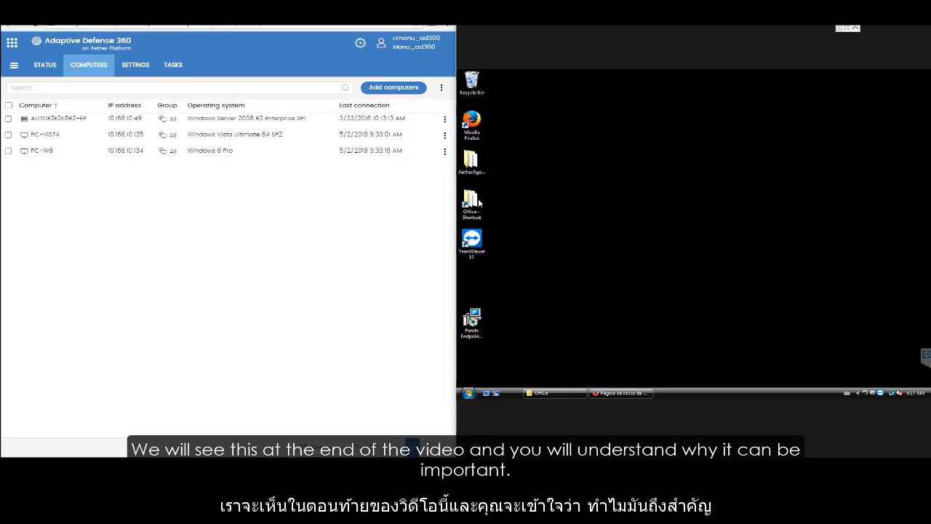
Step: On the remote computer, copy Office-2016-VL-ProPlus-Std-Visio-Project-64-bit.iso from the network Office folder to the desktop, and minimize the folder window
click(556, 393)
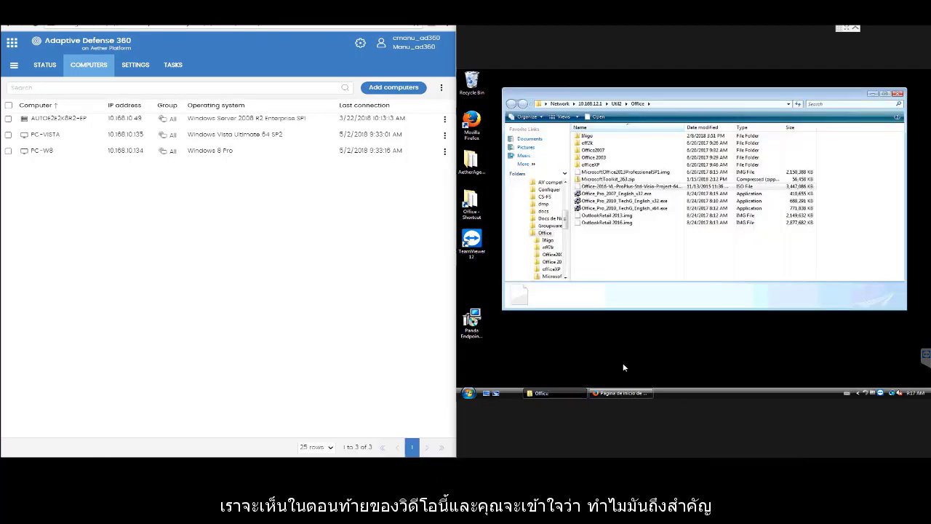
right_click(648, 186)
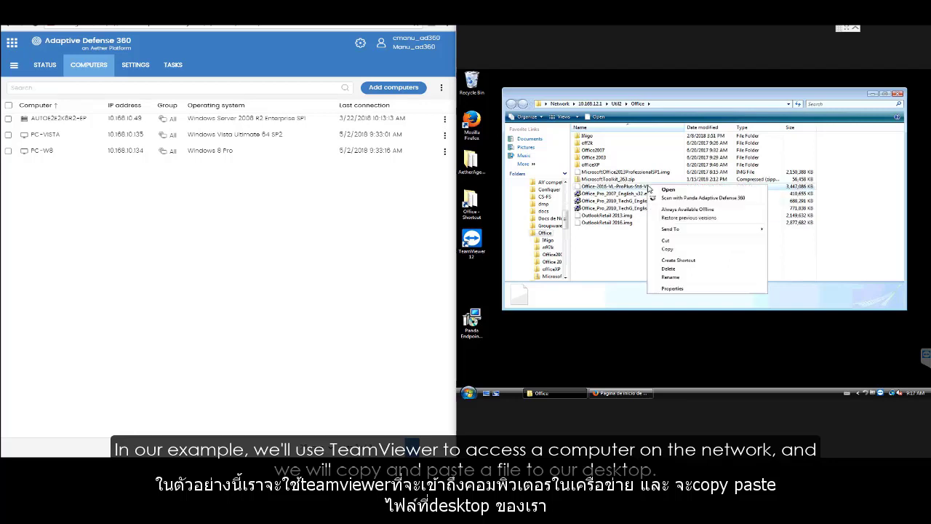
click(685, 251)
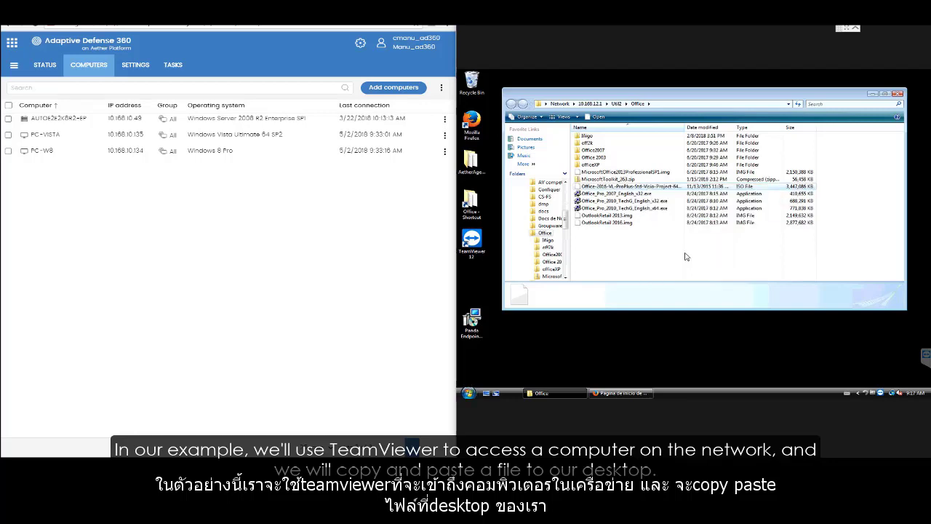
right_click(677, 352)
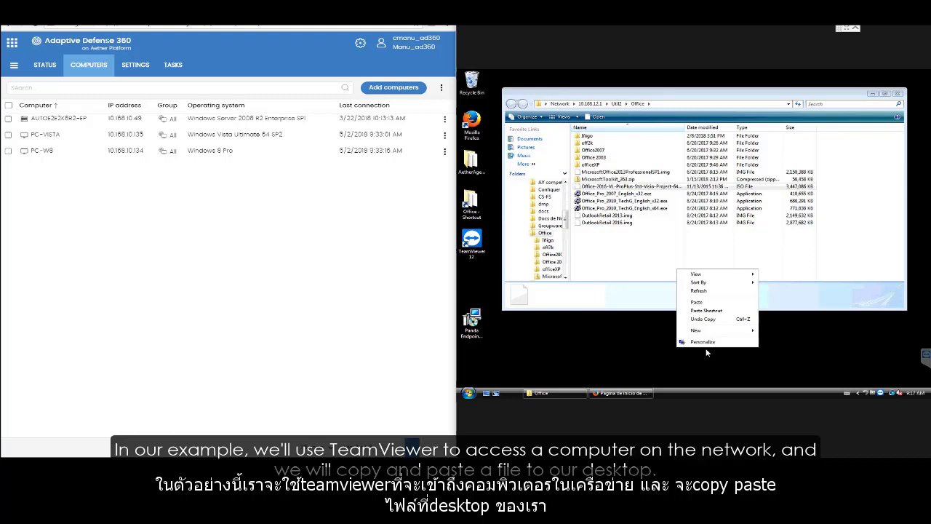
click(718, 303)
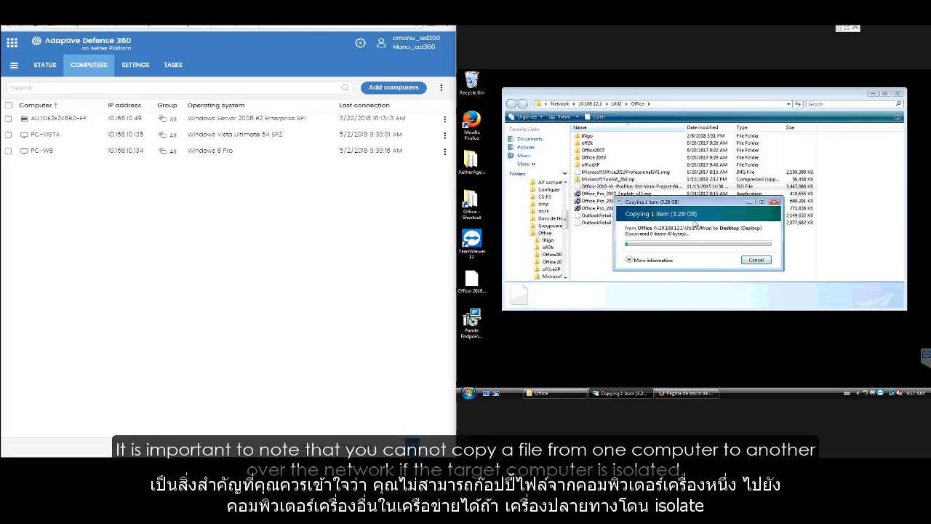
drag(691, 204, 685, 302)
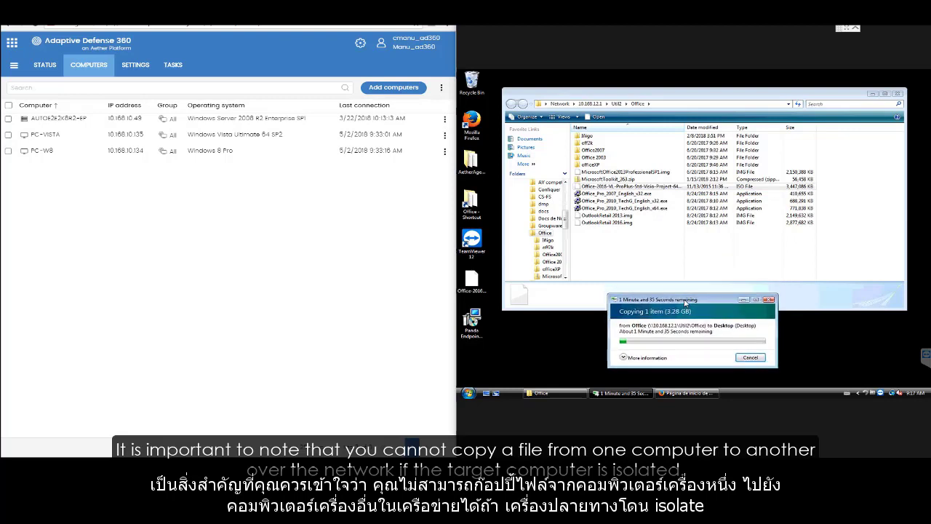
click(873, 95)
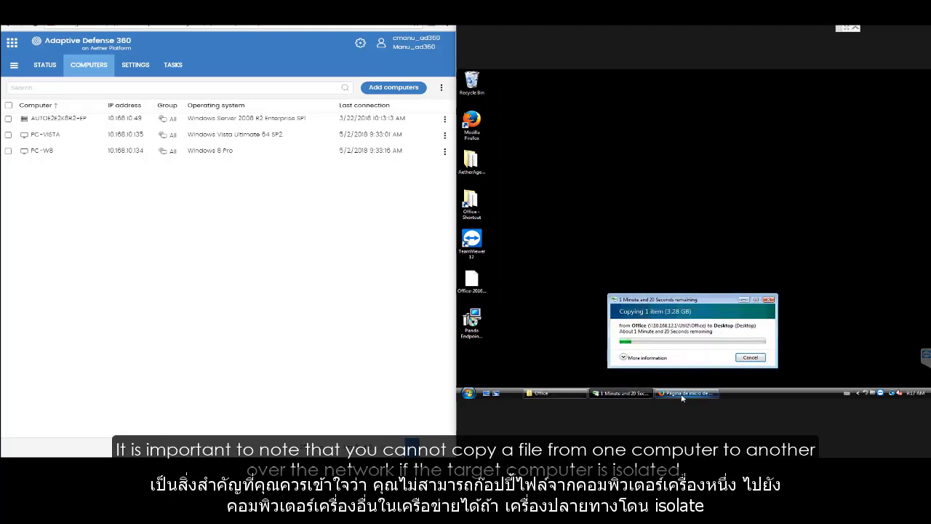
Step: Load pandasecurity.com/business/adaptive-defense/ in the remote computer's Firefox, and bring the file copy progress back to the front
click(664, 394)
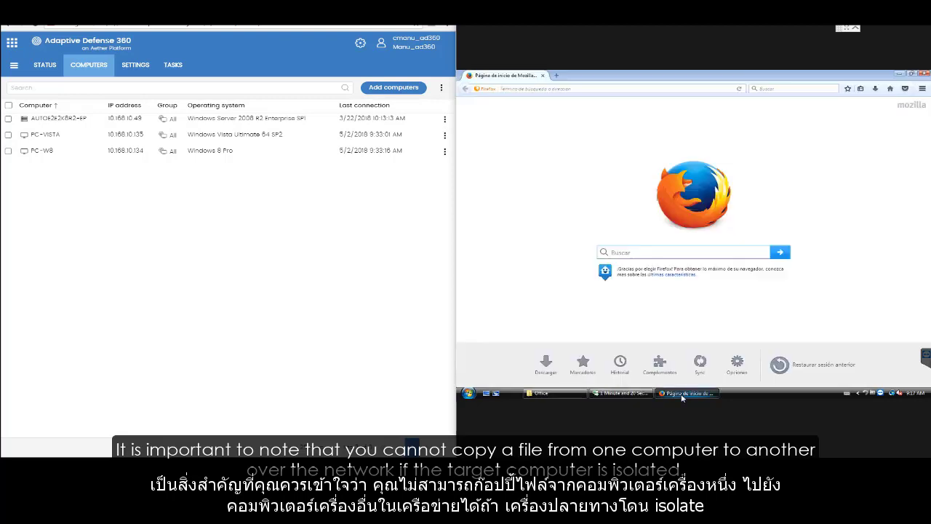
click(601, 90)
text(adap)
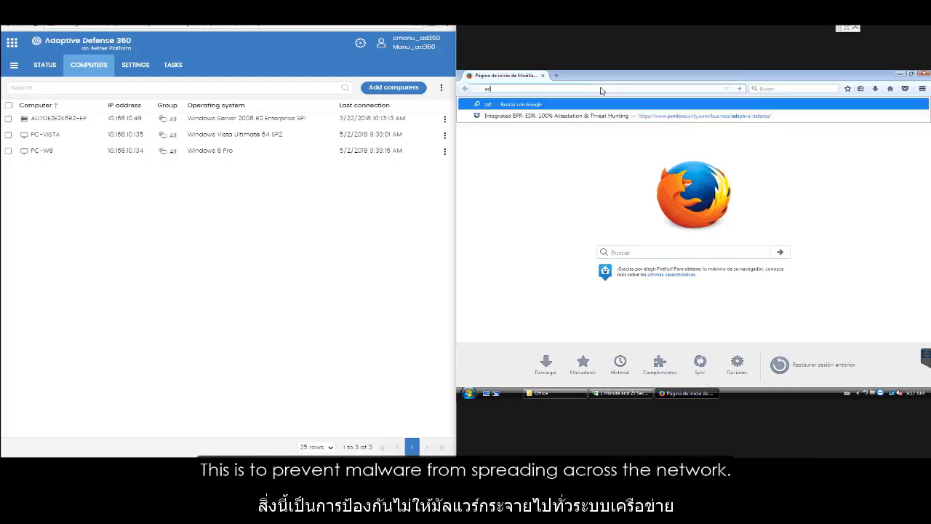
click(593, 116)
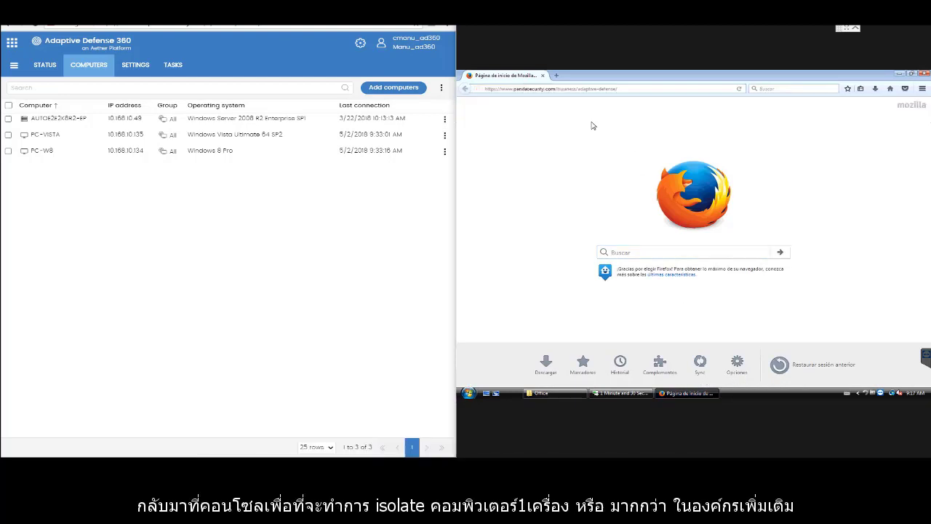
click(629, 394)
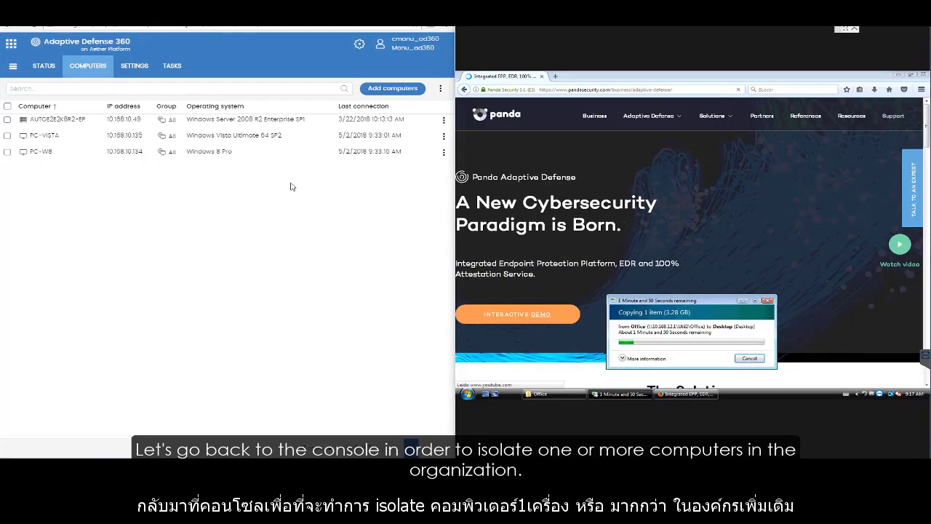
Step: Isolate PC-VISTA and PC-W8, leaving teamviewer_service.exe as an allowed process, and dismiss the isolation notice on the remote computer
click(7, 108)
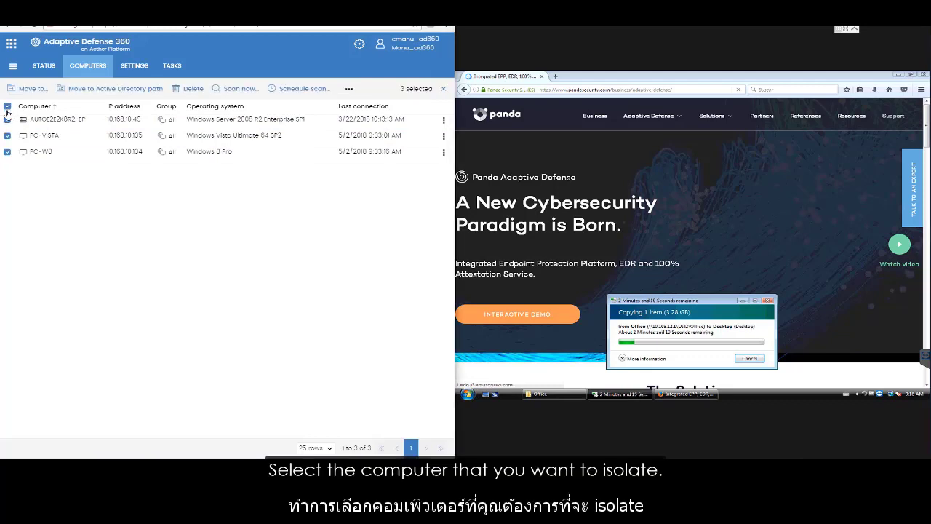
click(7, 118)
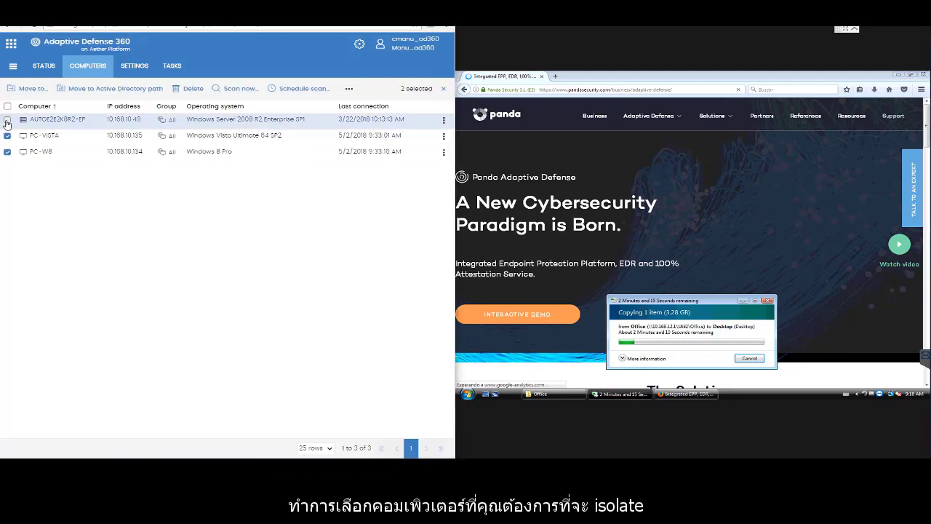
click(349, 90)
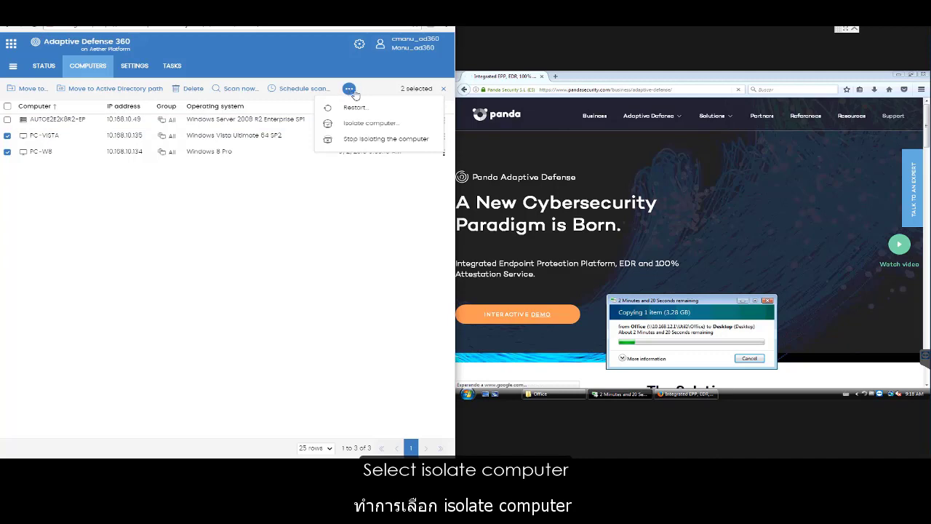
click(410, 126)
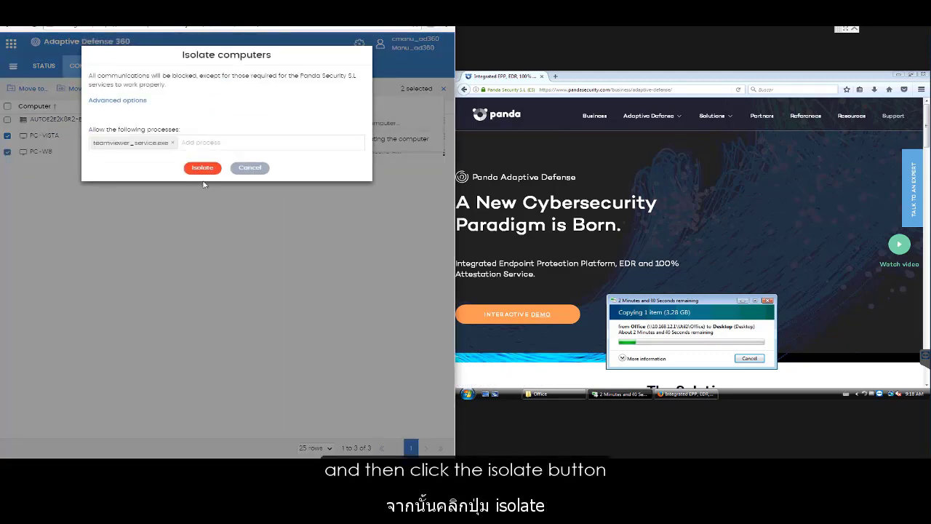
click(201, 167)
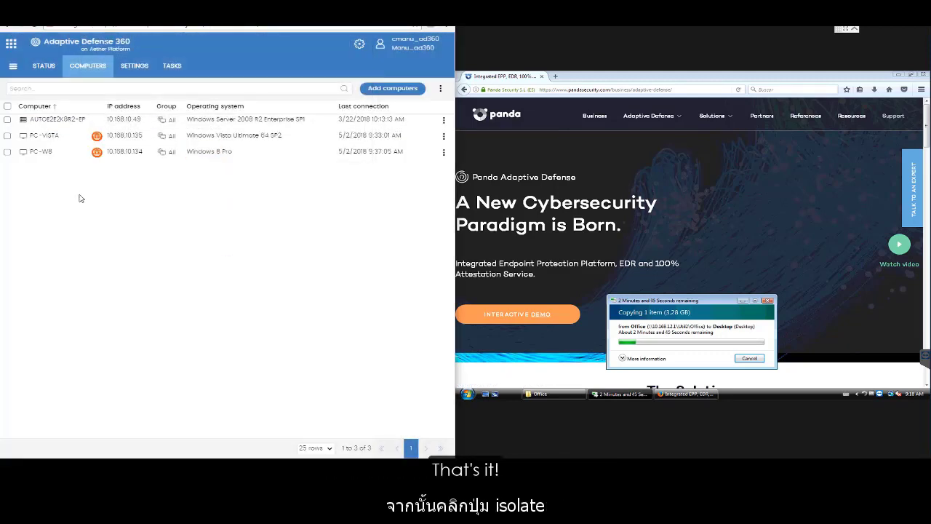
mouse_move(96, 139)
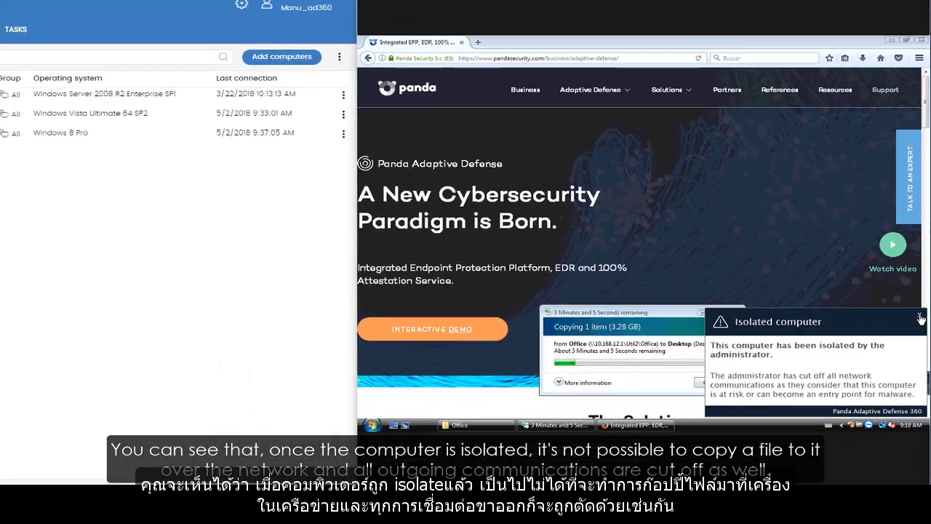
click(917, 336)
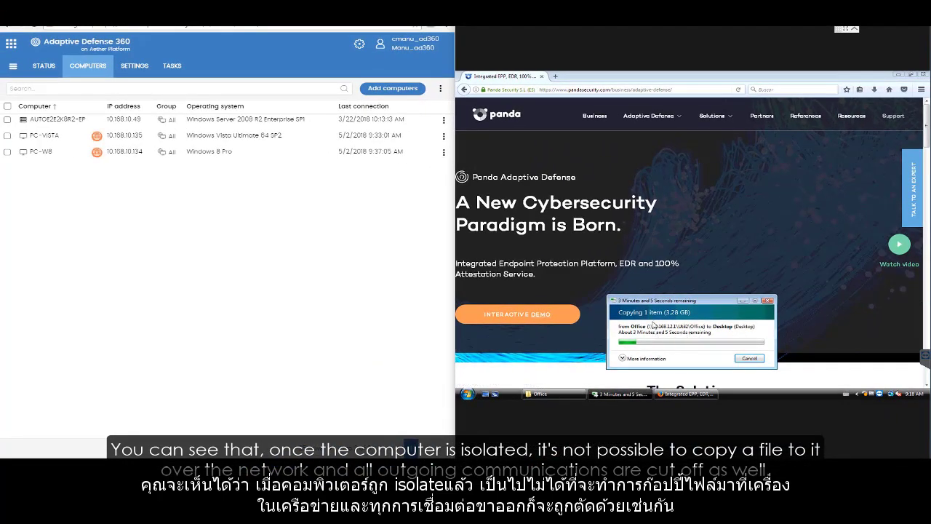
Step: Try to load google.com on the isolated computer, and check the file copy progress and the isolation status in the console
click(604, 90)
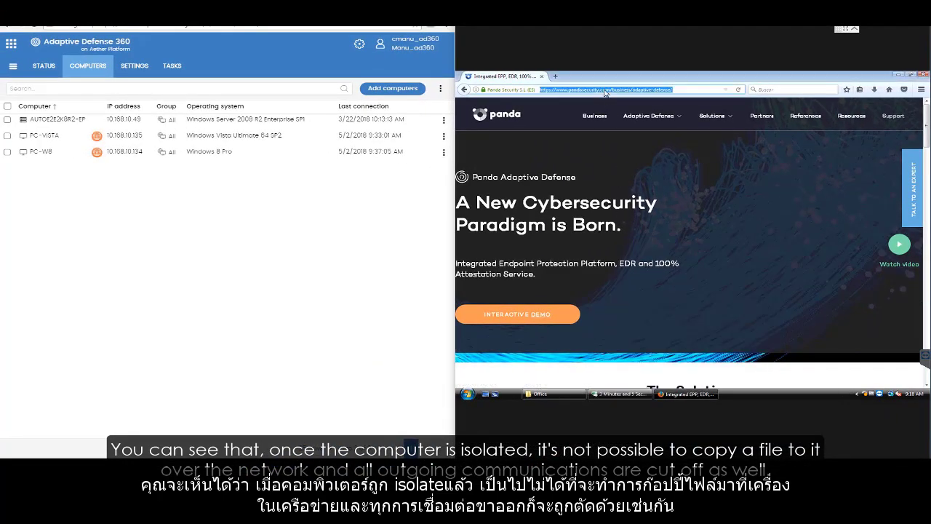
text(google.com/)
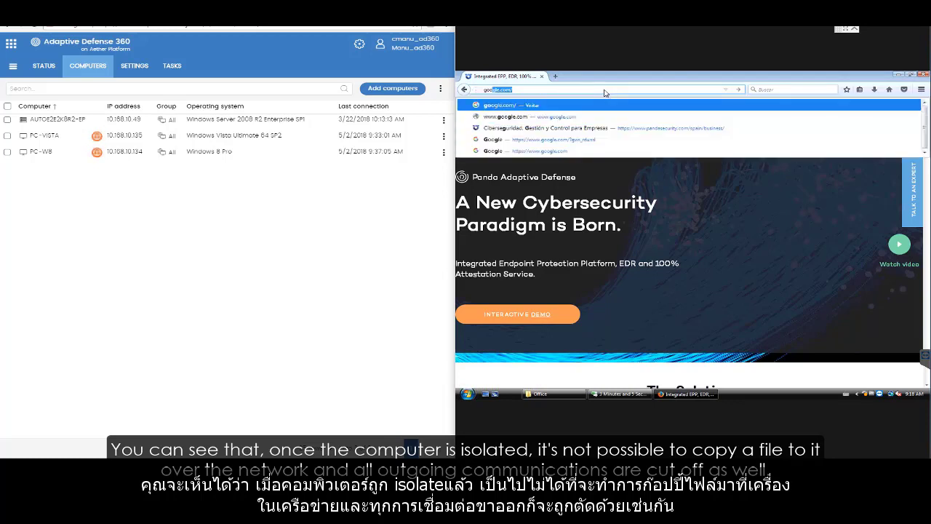
key(Return)
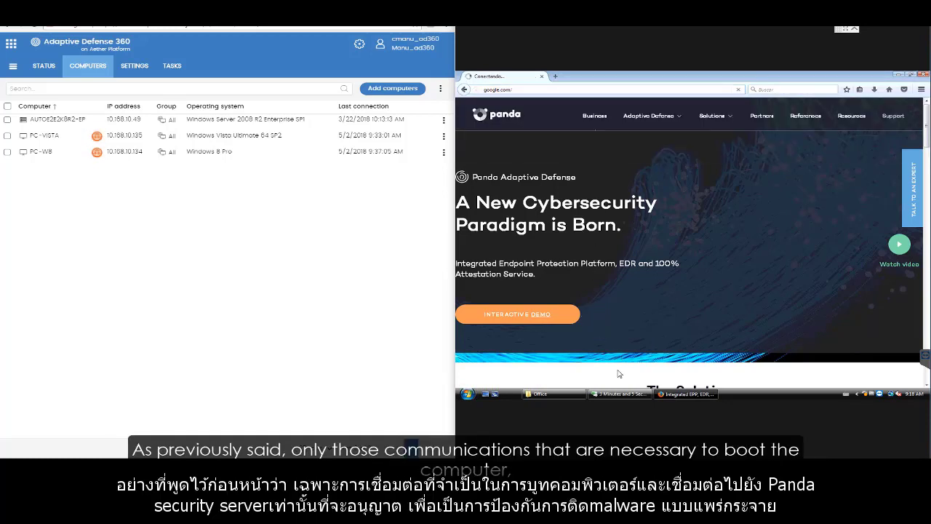
click(620, 393)
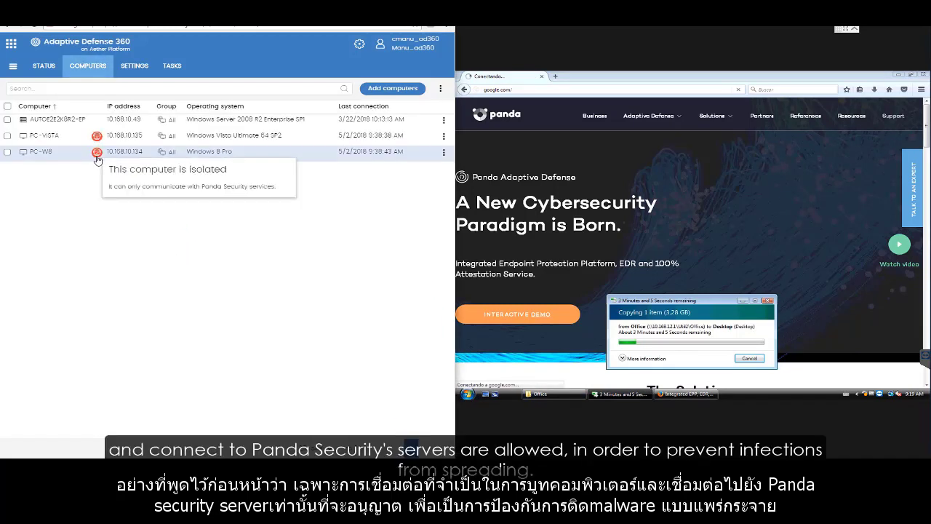
mouse_move(98, 140)
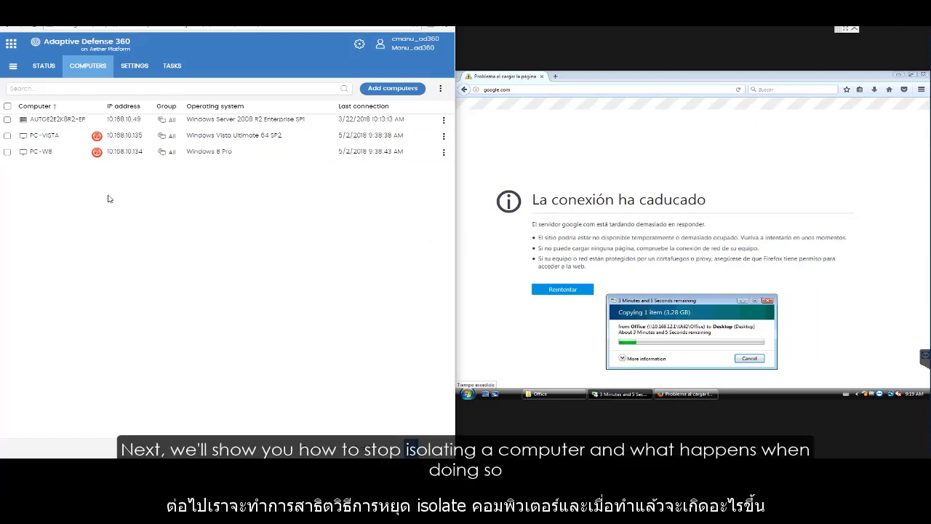
Step: Stop isolating PC-VISTA and PC-W8, and dismiss the revocation notice on the remote computer
click(7, 106)
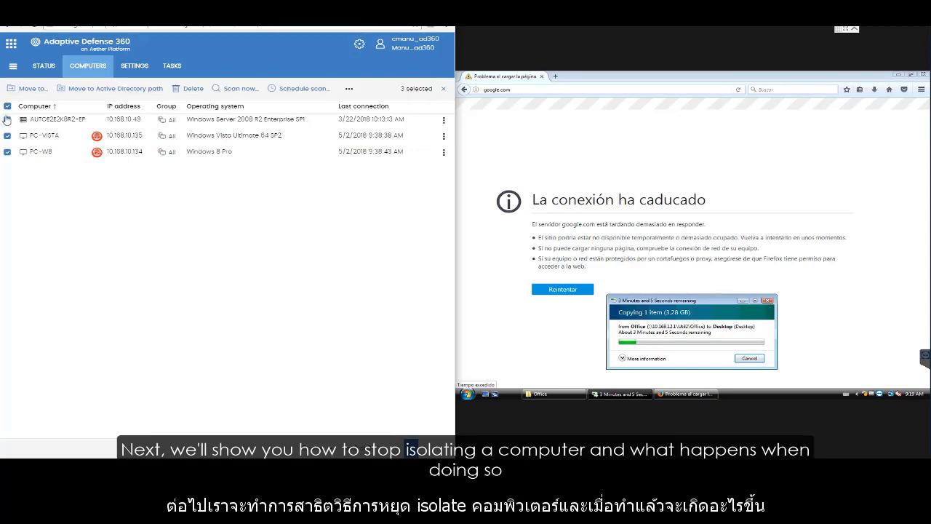
click(7, 120)
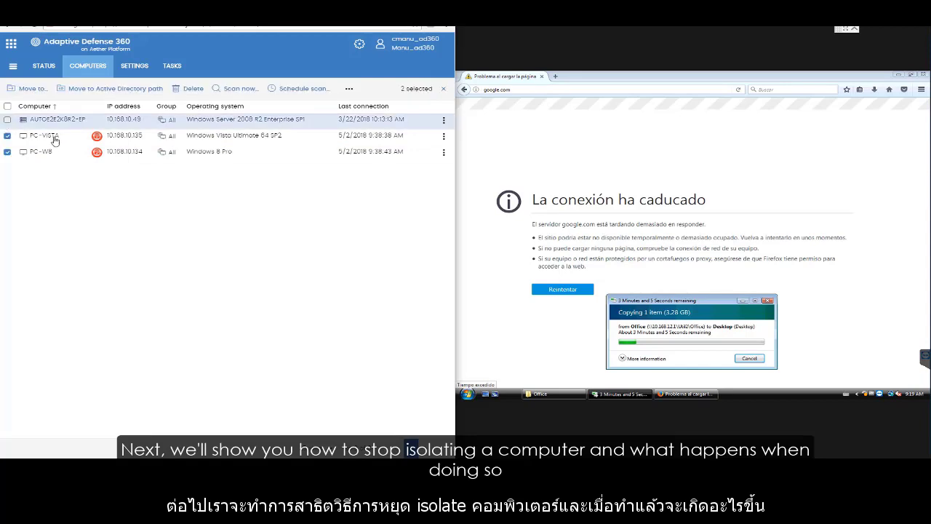
click(349, 88)
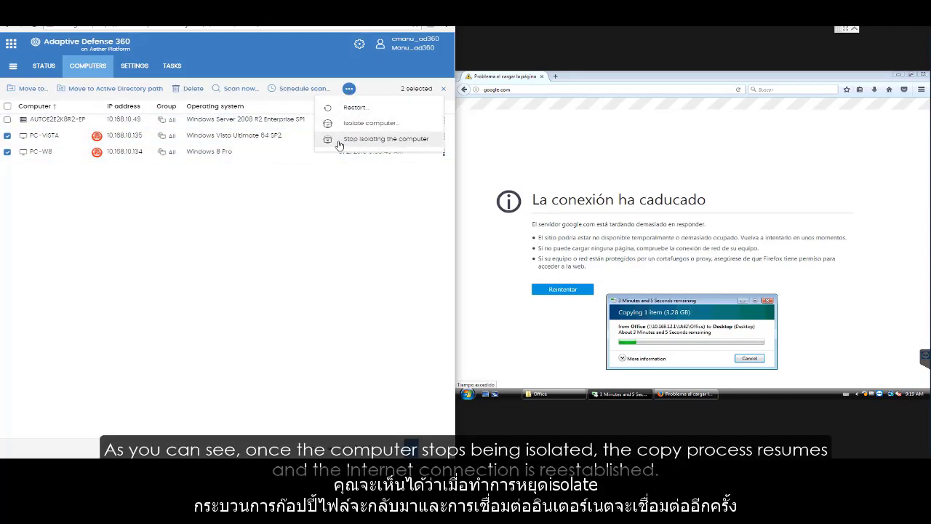
click(384, 139)
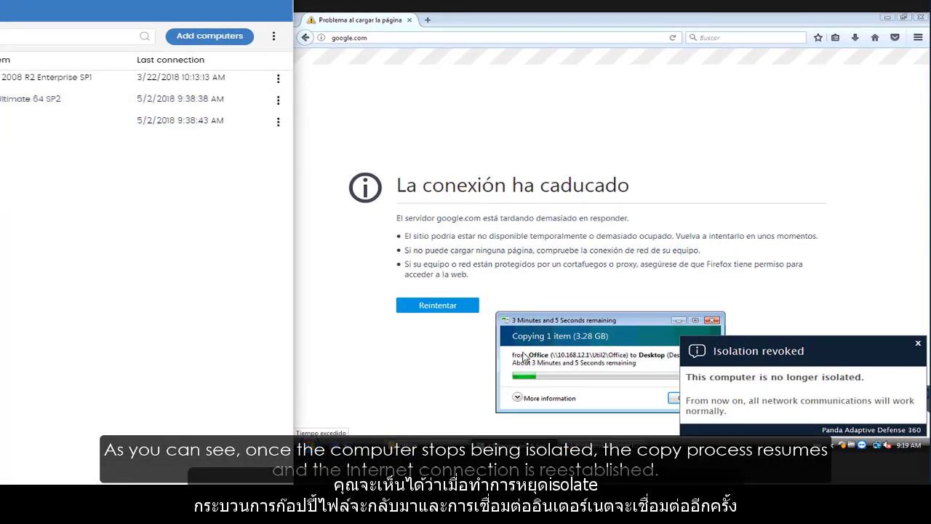
click(918, 343)
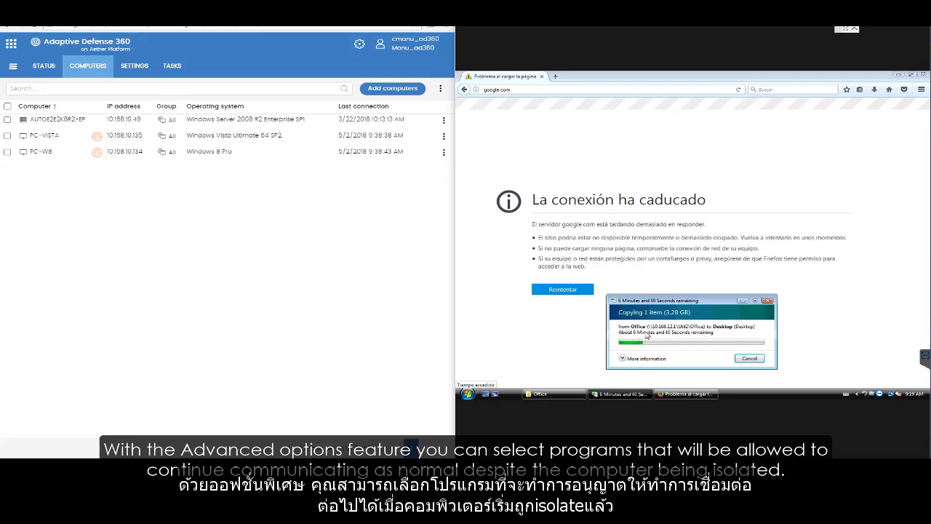
Step: Reload Panda's Adaptive Defense page in the remote browser and bring the file copy progress to the front
click(650, 90)
text(pandasecurity)
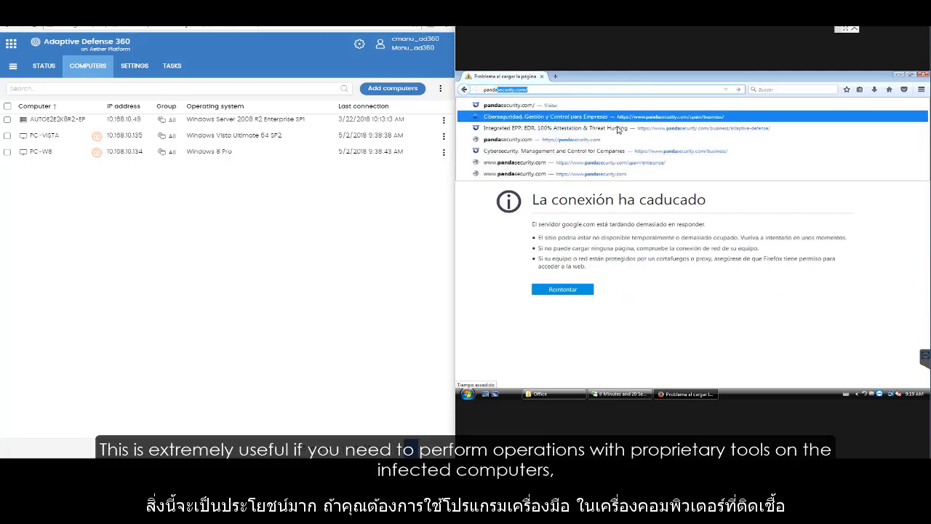
key(Return)
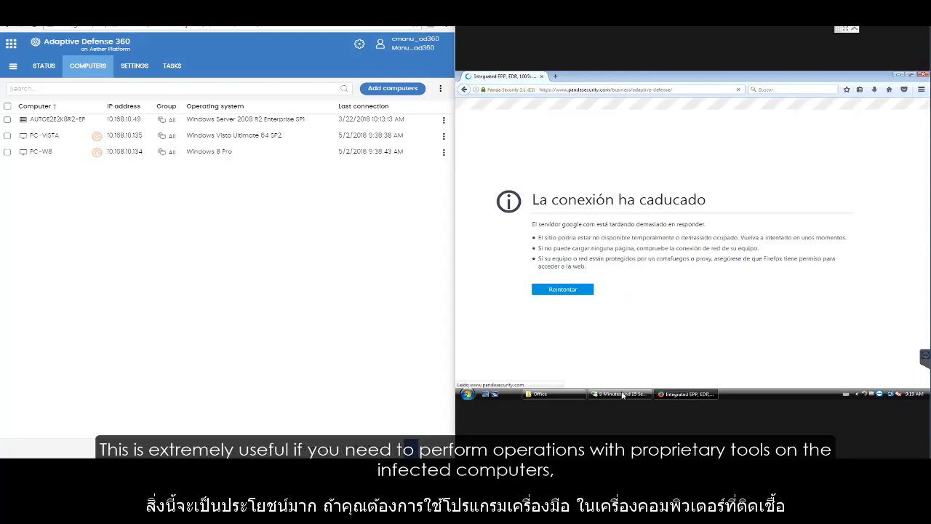
click(622, 394)
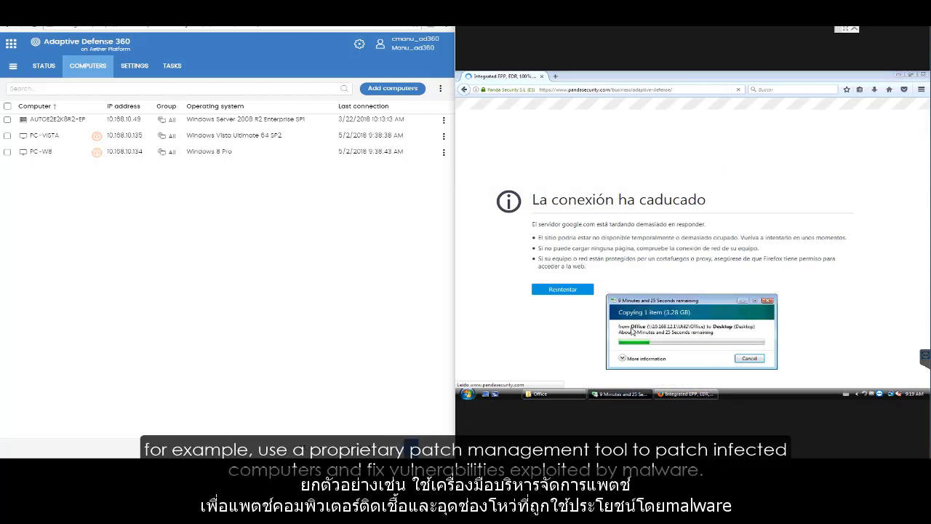